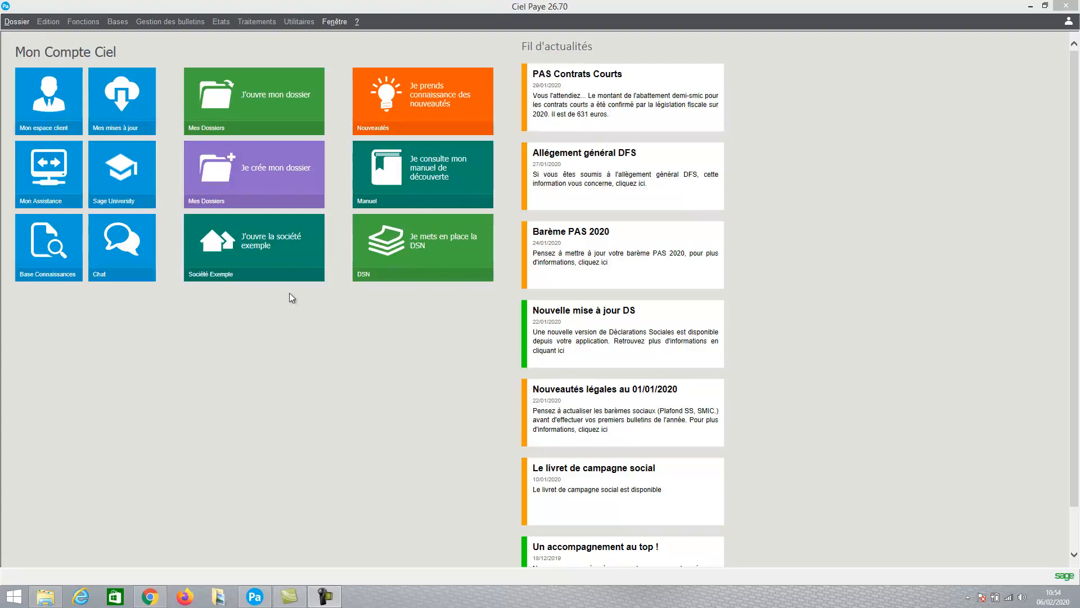
# Create a new payroll file named DEMO CIEL PAYE 2020 using the simplified creation mode (Mode Simplifié).
pyautogui.click(271, 178)
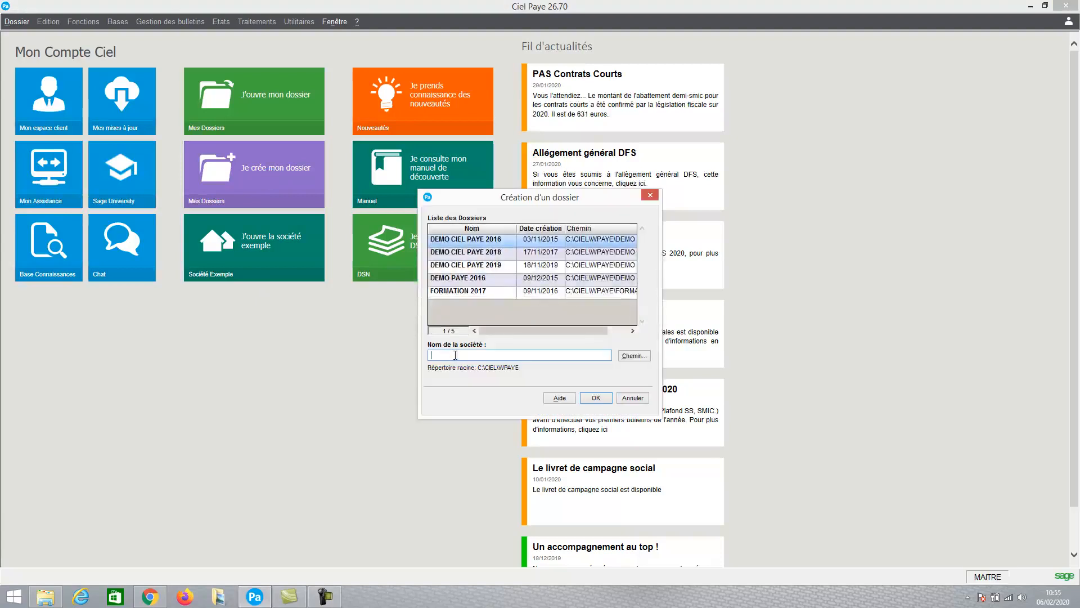
pyautogui.write('demo ciel paye éàéä')
pyautogui.click(596, 398)
pyautogui.click(596, 398)
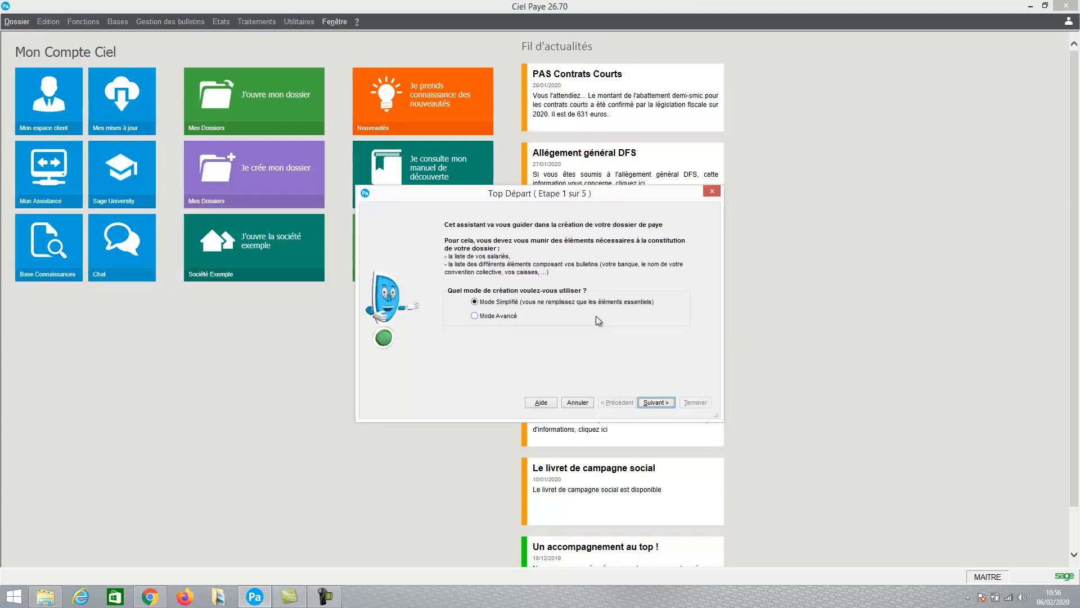
pyautogui.click(656, 402)
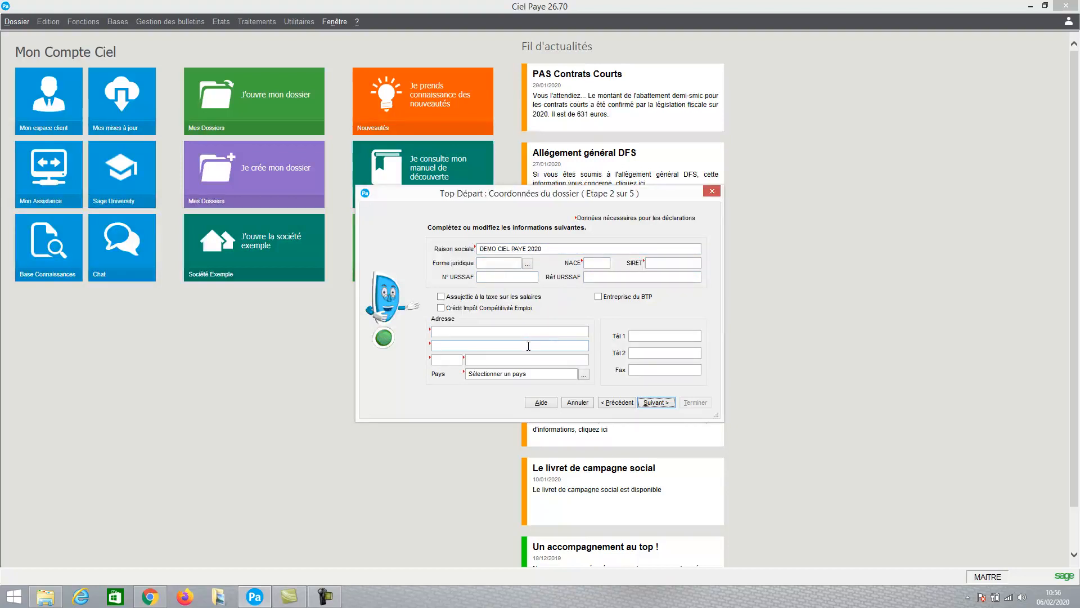
# Enter the NACE code 4791A and the company's SIRET number in the file's contact details.
pyautogui.click(595, 264)
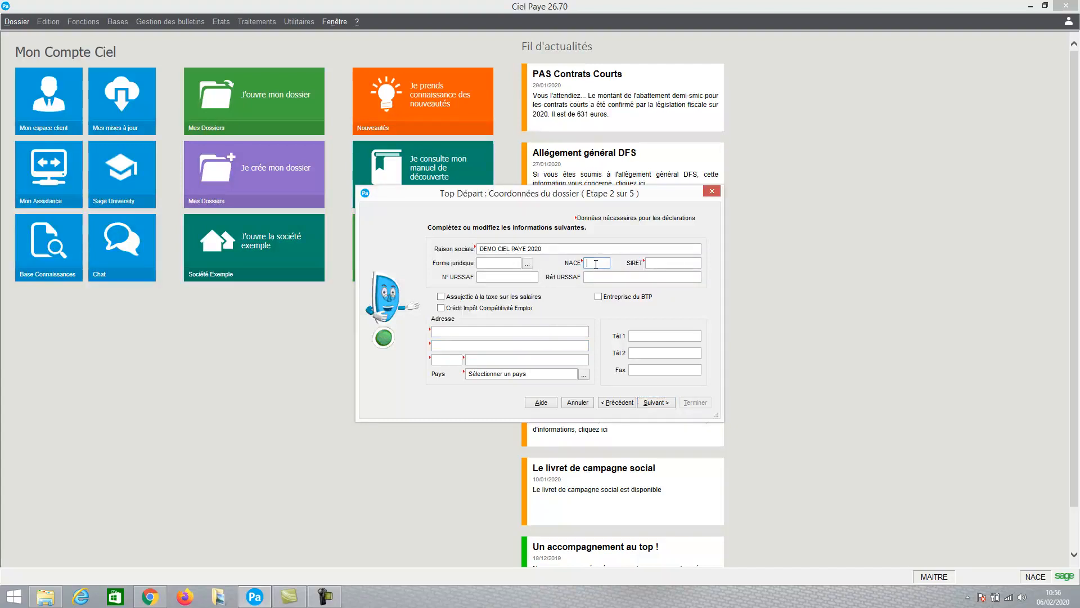
pyautogui.write('4711A')
pyautogui.press('Tab')
pyautogui.press('Tab')
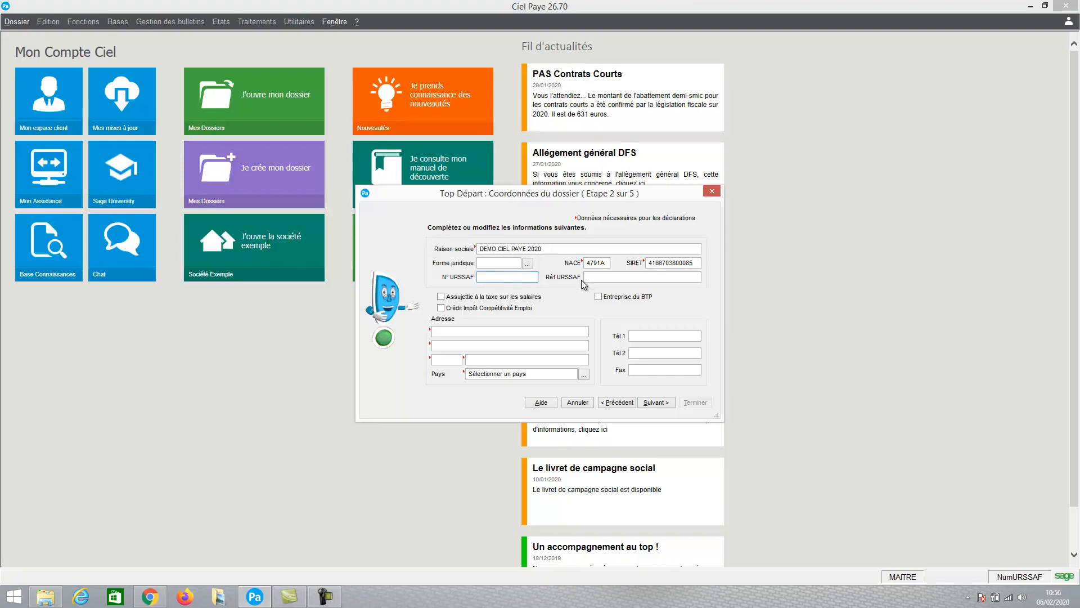
# Fill in the company's street address, postal code and city, set the country to FRANCE, and continue to the file parameters.
pyautogui.click(486, 332)
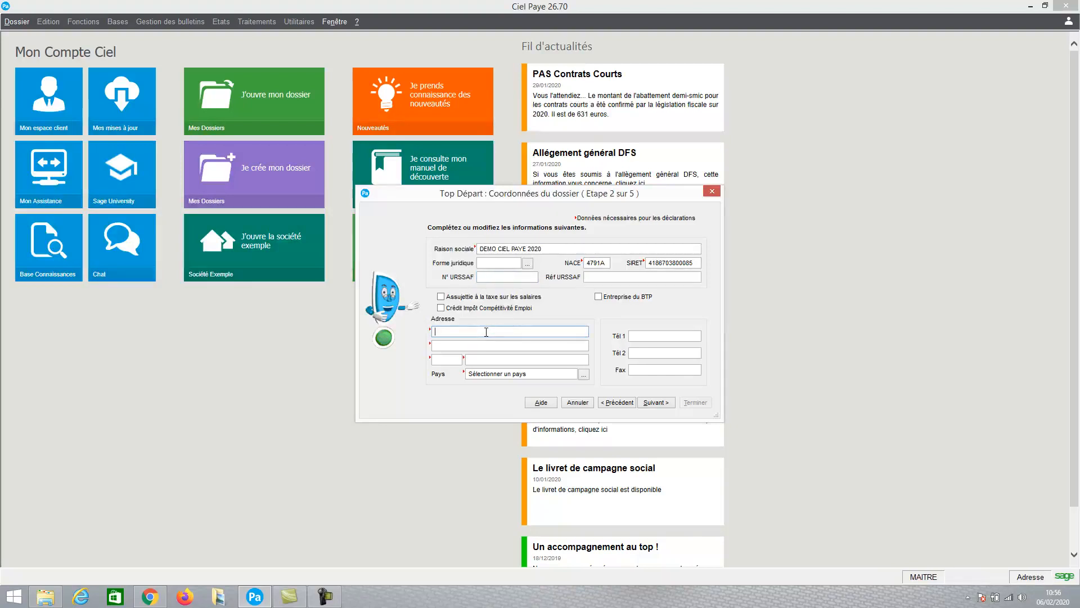
pyautogui.press('Tab')
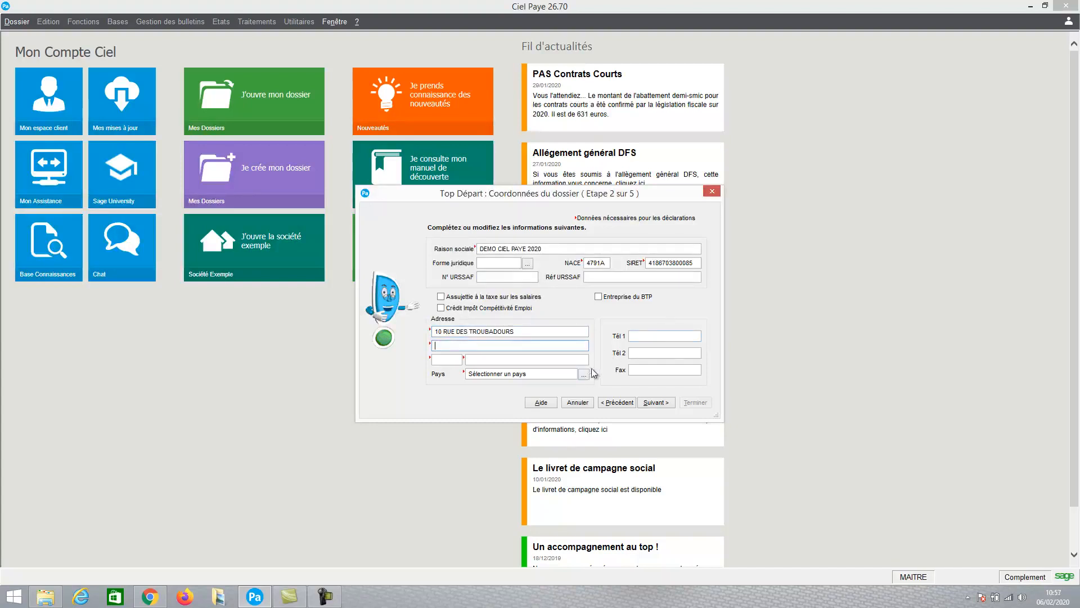
pyautogui.click(449, 360)
pyautogui.write('44100')
pyautogui.press('Tab')
pyautogui.write('NANTES')
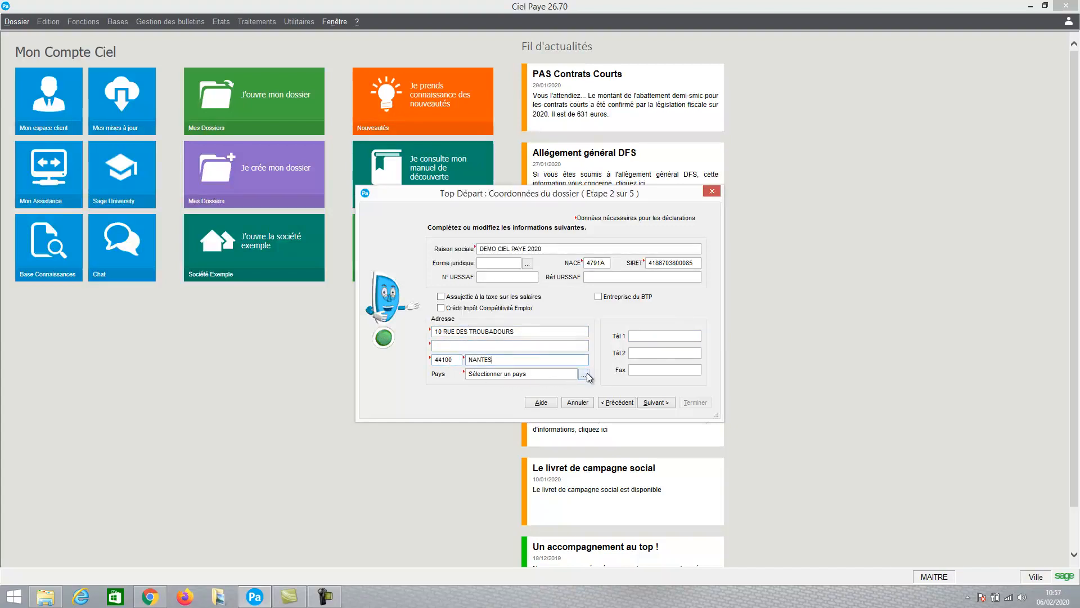
pyautogui.click(585, 373)
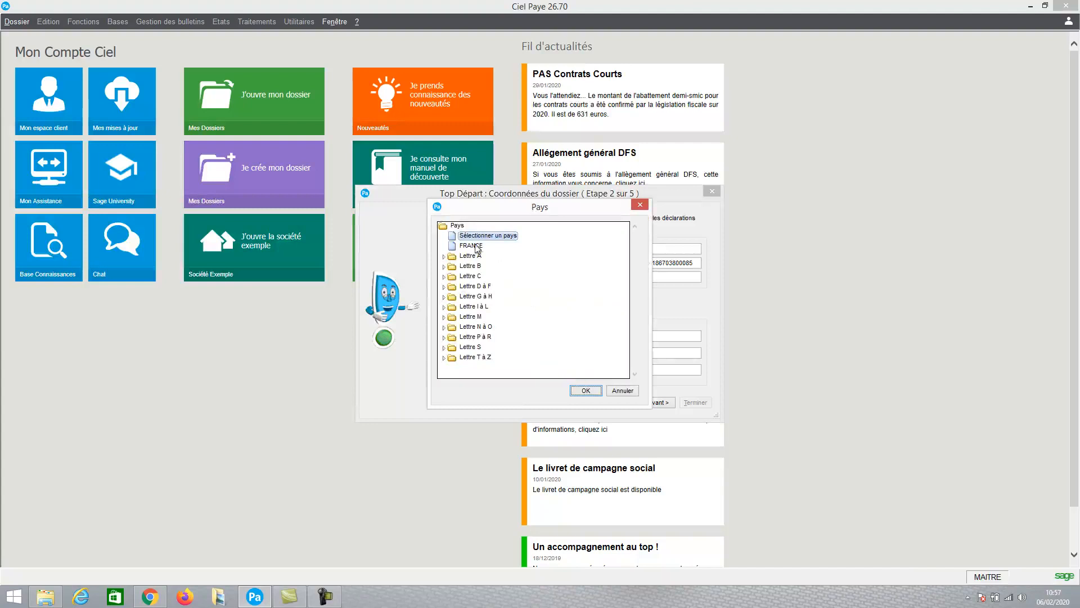
pyautogui.click(476, 247)
pyautogui.click(585, 389)
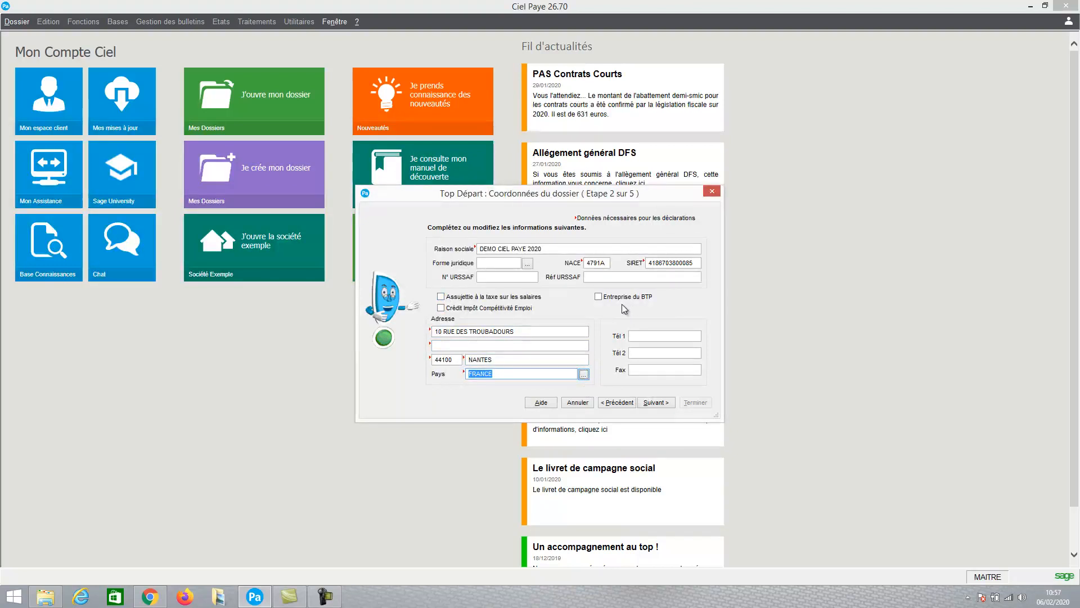
pyautogui.click(653, 404)
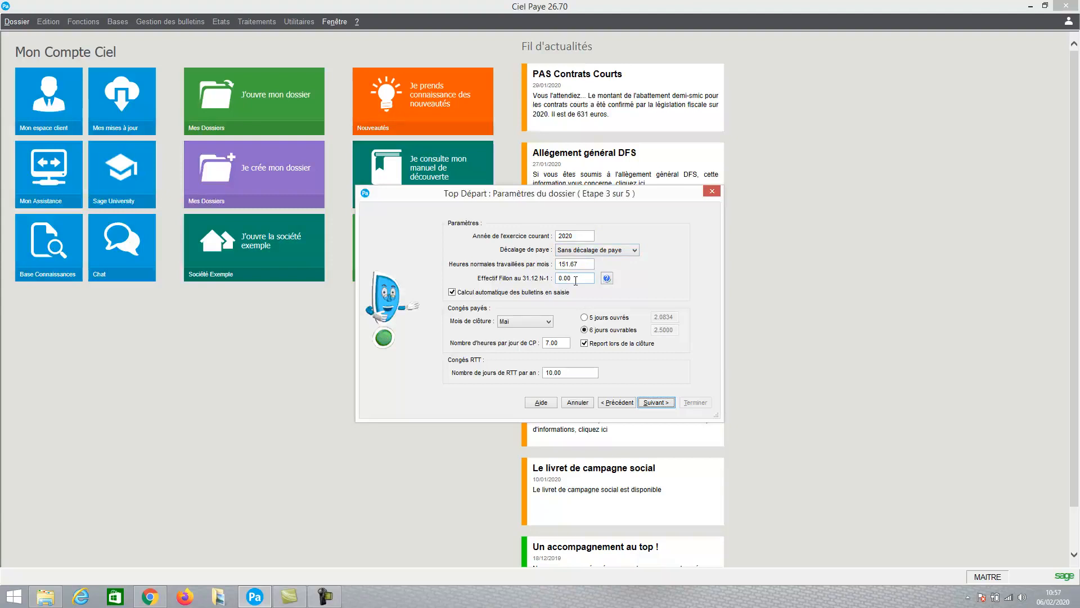
# Keep Mai as the closing month for paid leave and accept the remaining file parameters.
pyautogui.moveTo(575, 280); pyautogui.dragTo(564, 281)
pyautogui.click(523, 322)
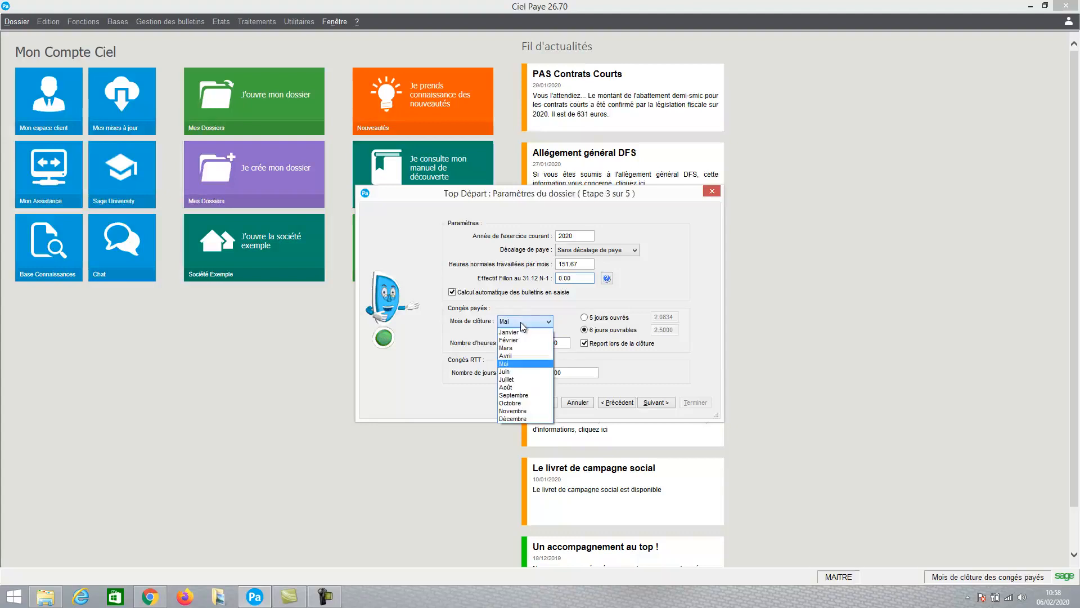
pyautogui.click(518, 364)
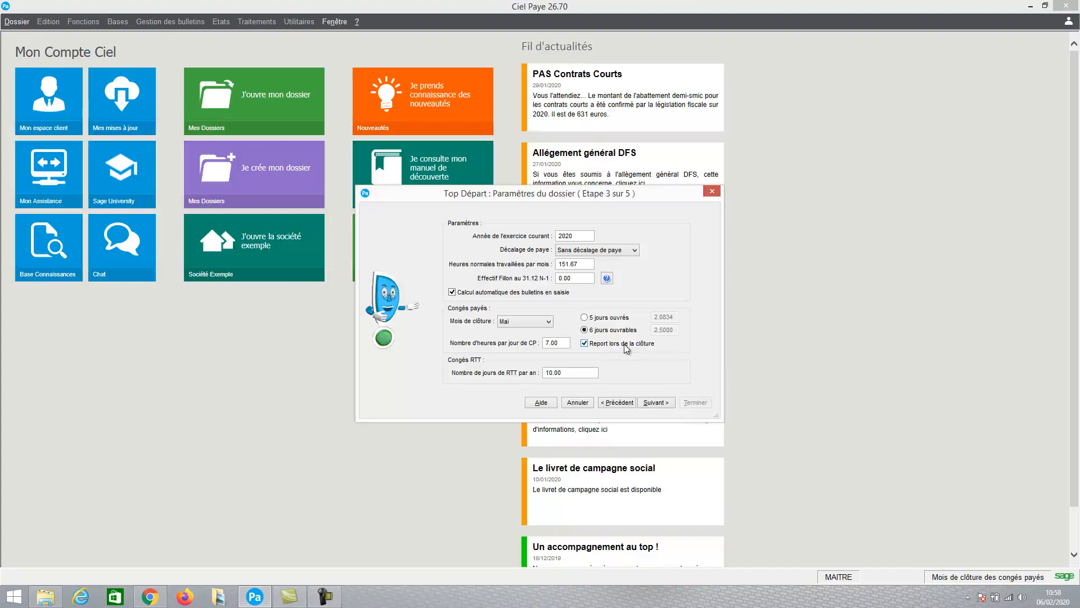
pyautogui.click(661, 403)
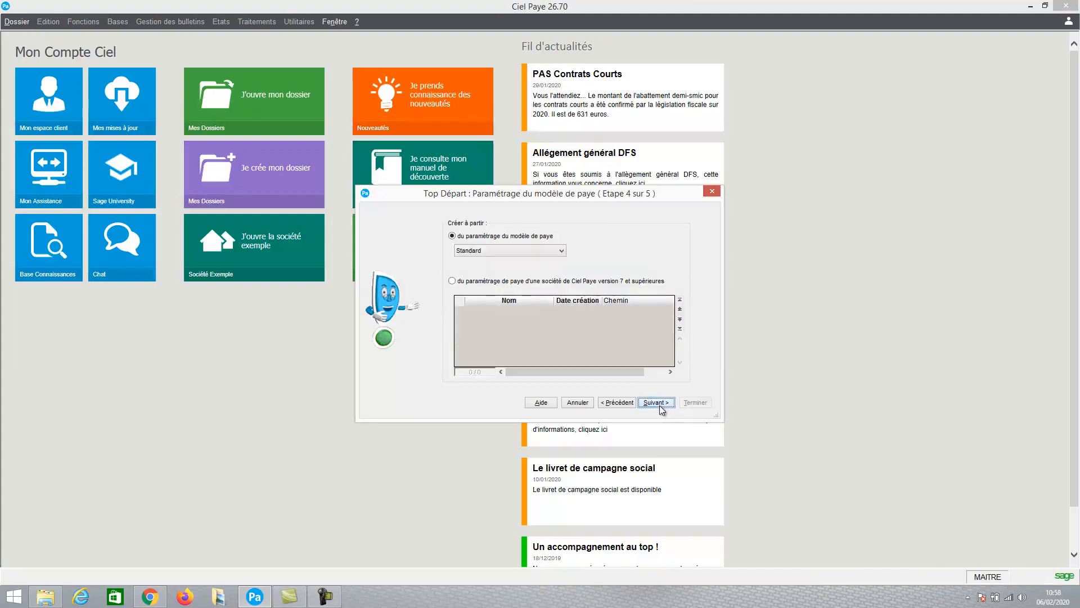
# Base the payroll file on the Standard pay model and finish the creation assistant without creating any checklist elements.
pyautogui.click(523, 251)
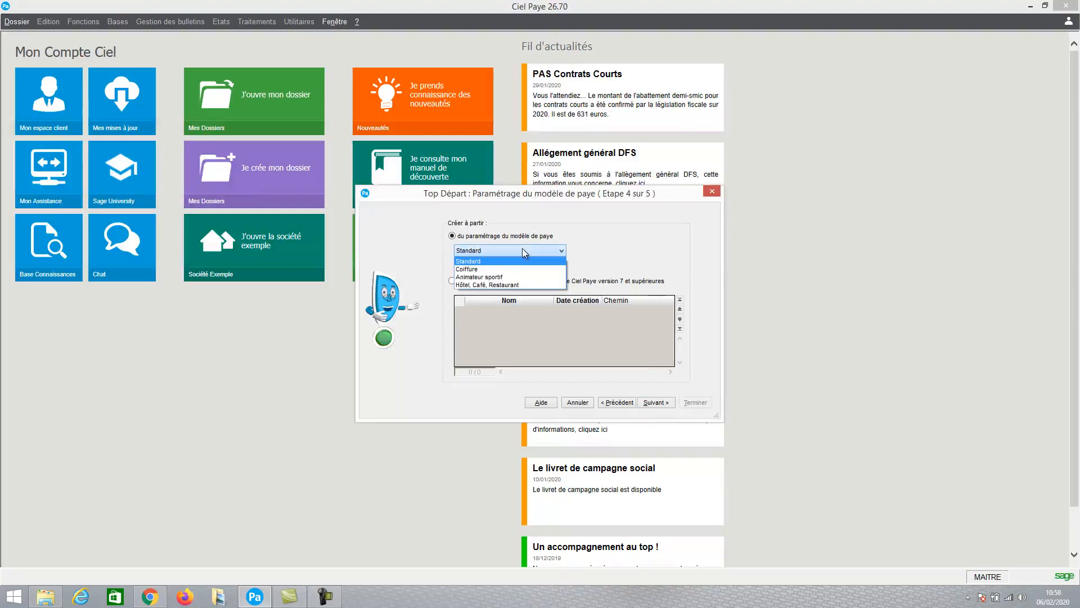
pyautogui.click(485, 265)
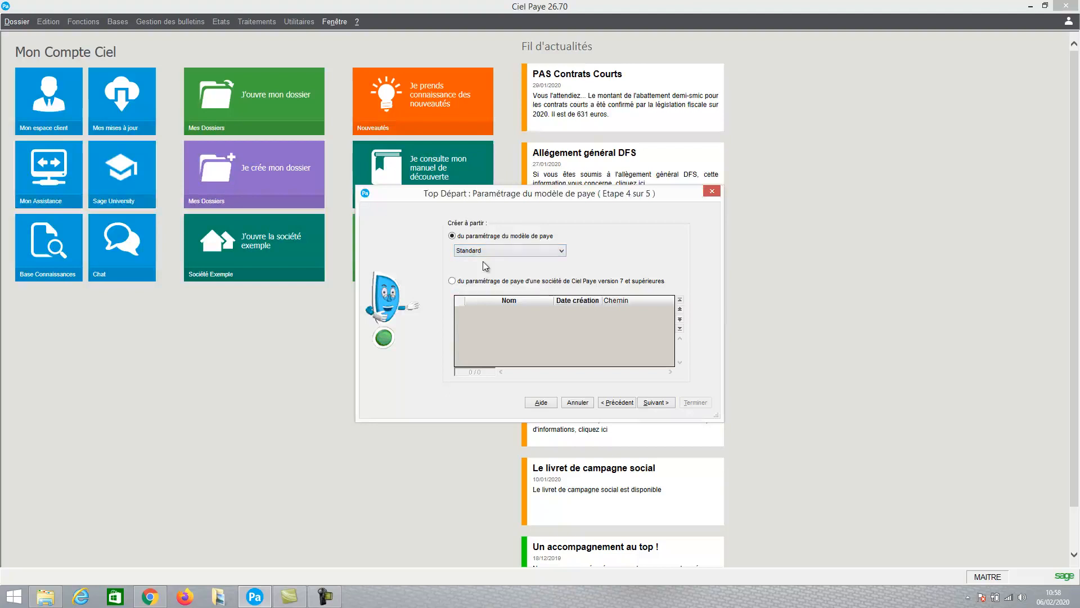
pyautogui.click(487, 251)
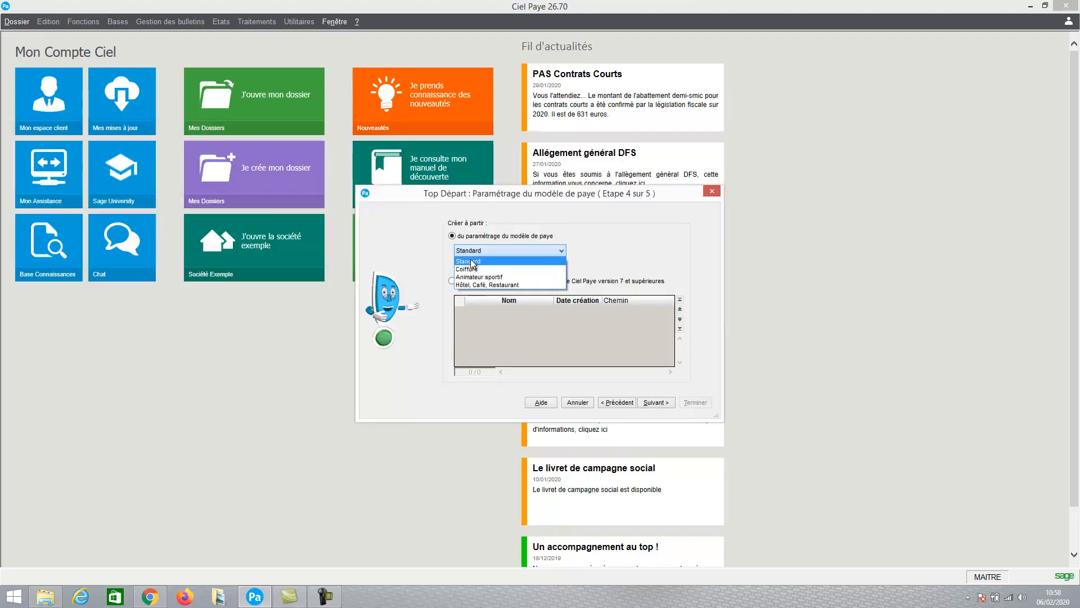
pyautogui.click(472, 262)
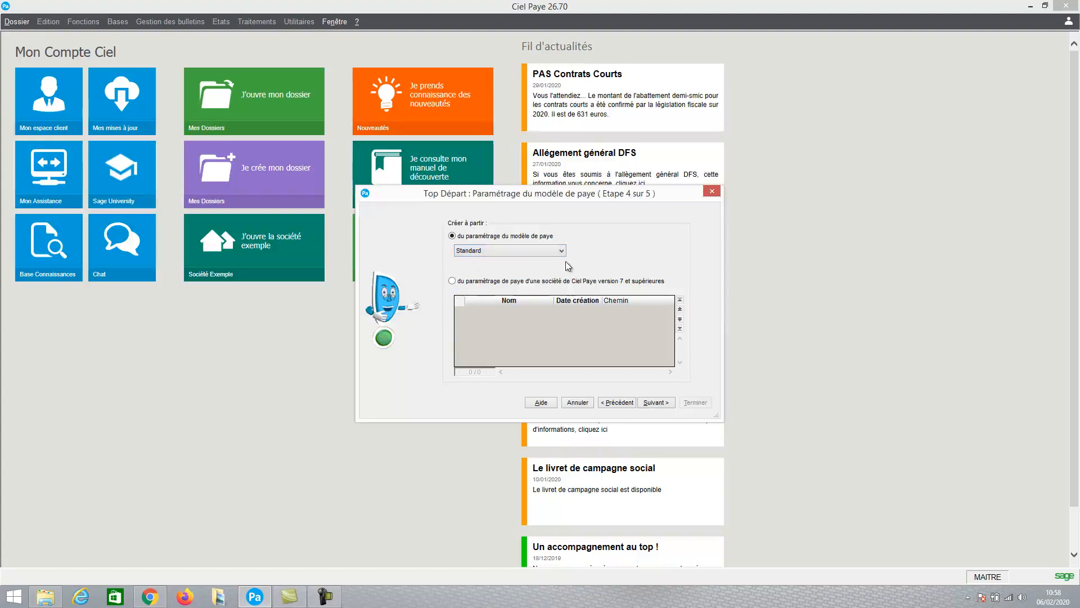
pyautogui.click(654, 403)
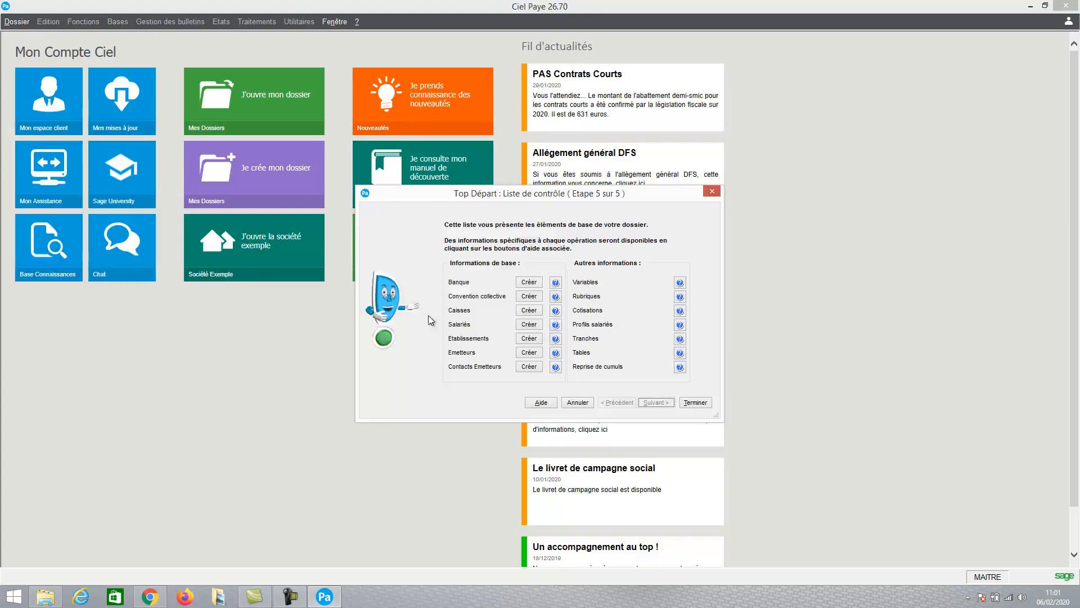
pyautogui.click(696, 402)
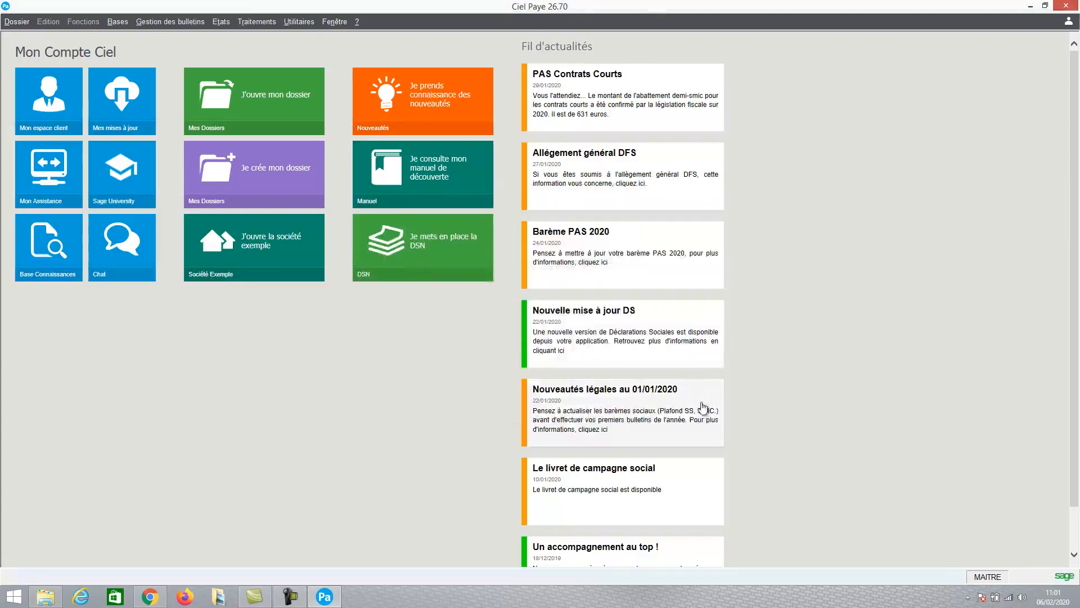